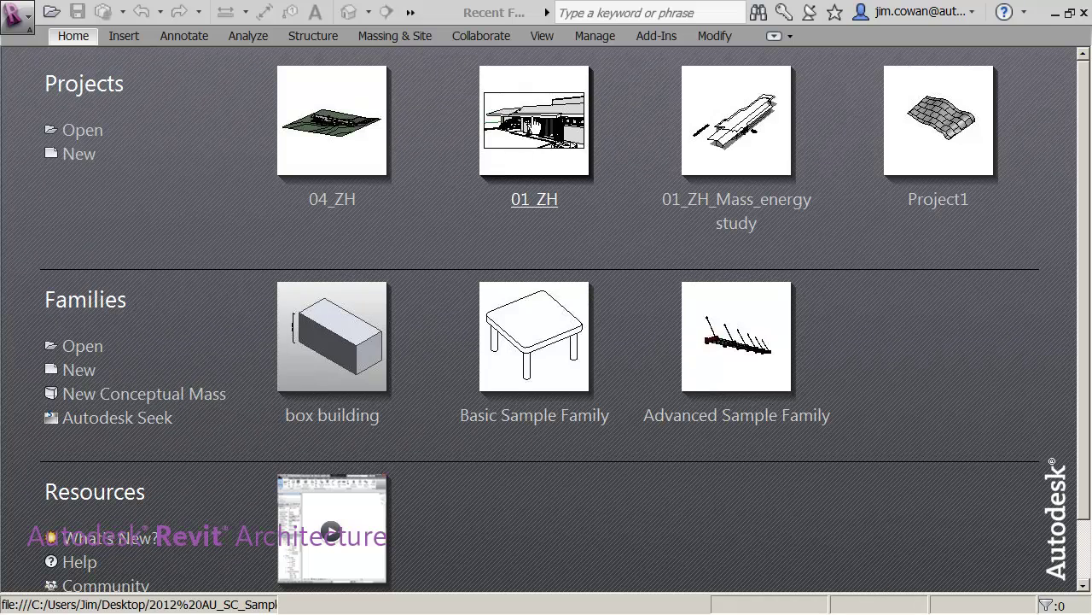
- Open the 01_ZH project, dock the Project Browser on the right, and view the 3d working view
click(539, 129)
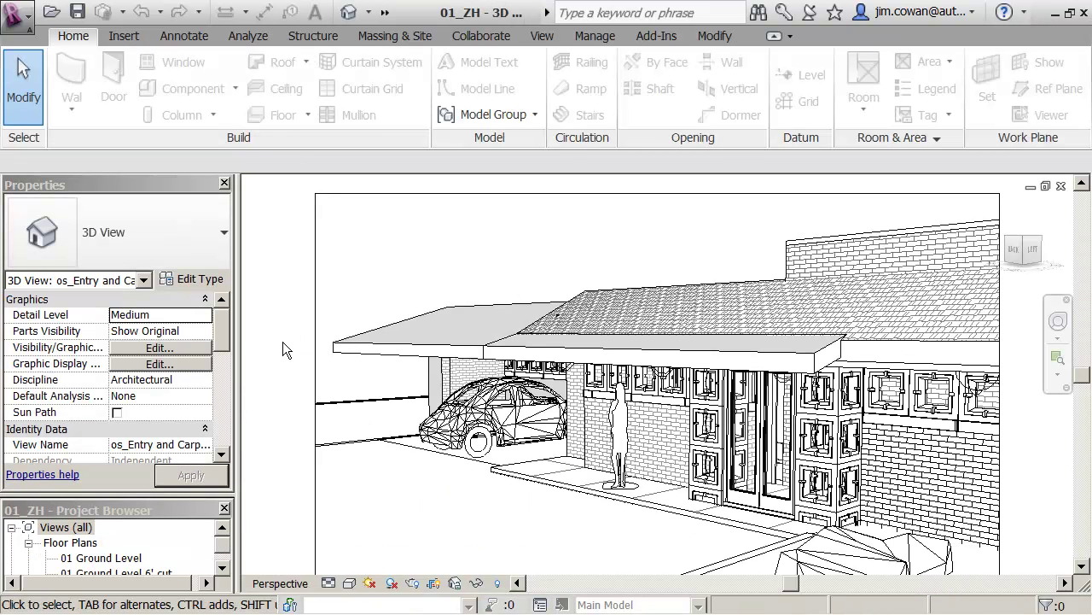
drag(191, 505, 1053, 213)
double_click(925, 387)
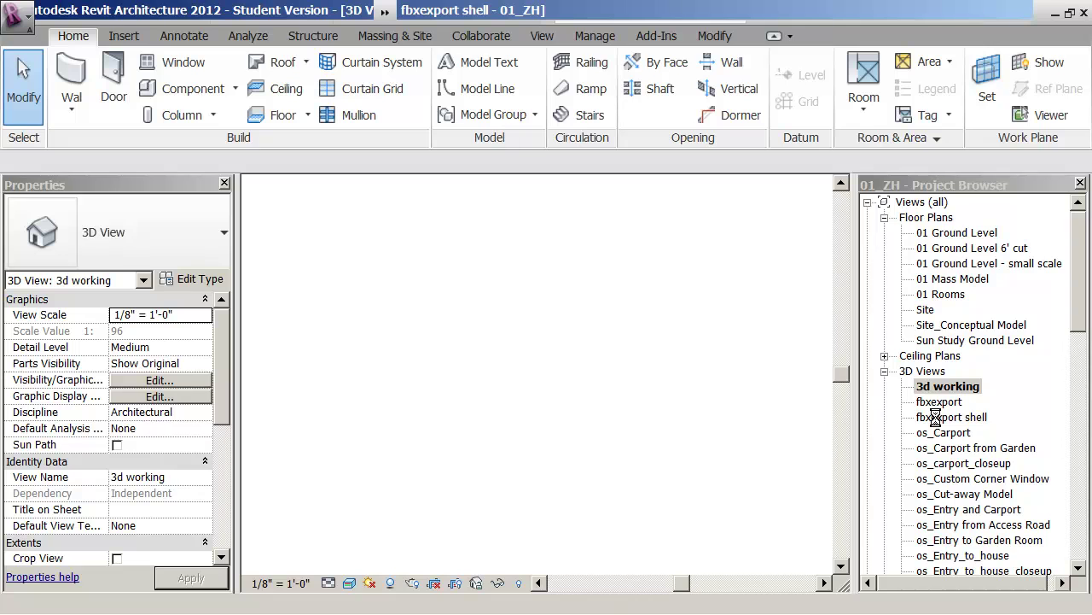
- Page through os_carport_closeup to os_Entry from Access Road, then collapse the 3D Views list
double_click(946, 465)
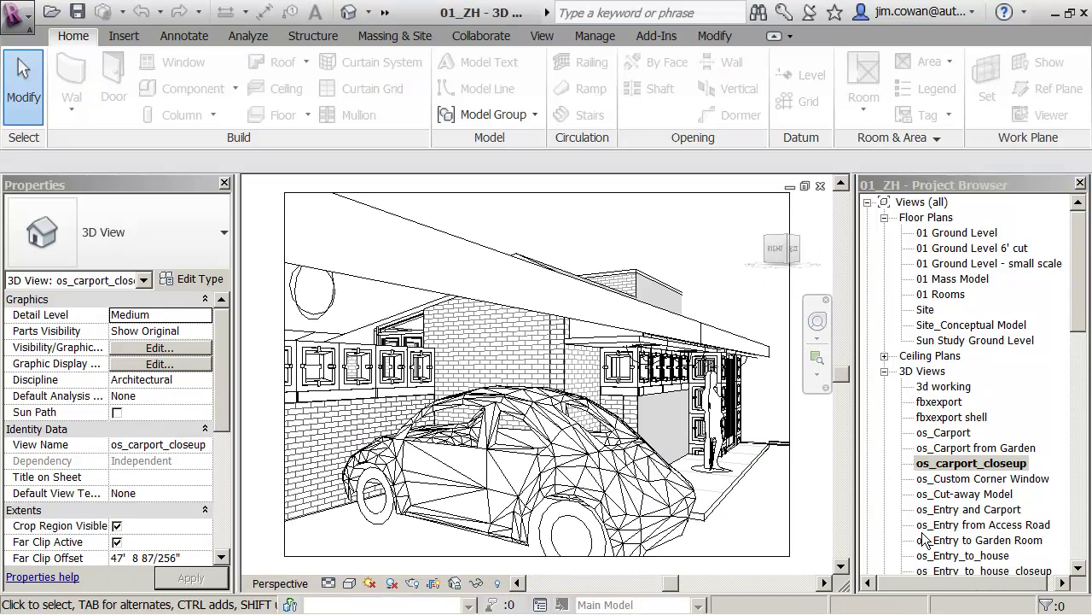
double_click(942, 526)
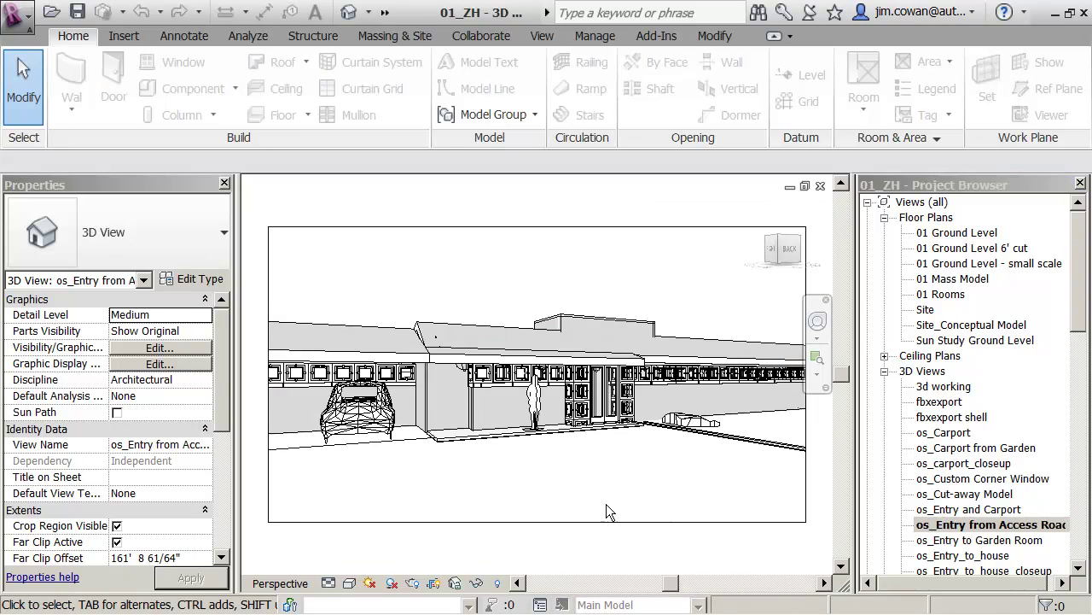
click(884, 372)
drag(1080, 367, 1078, 443)
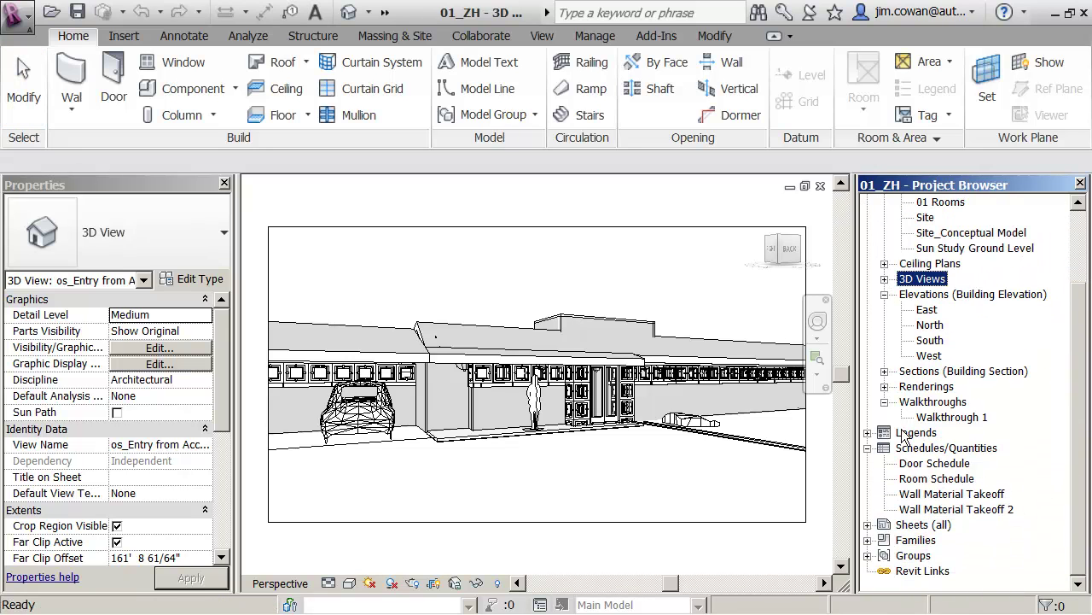
- Open the Fireplace, Entry and Gallery renderings in turn, ending on os_Gallery_1
click(884, 385)
click(954, 432)
double_click(954, 433)
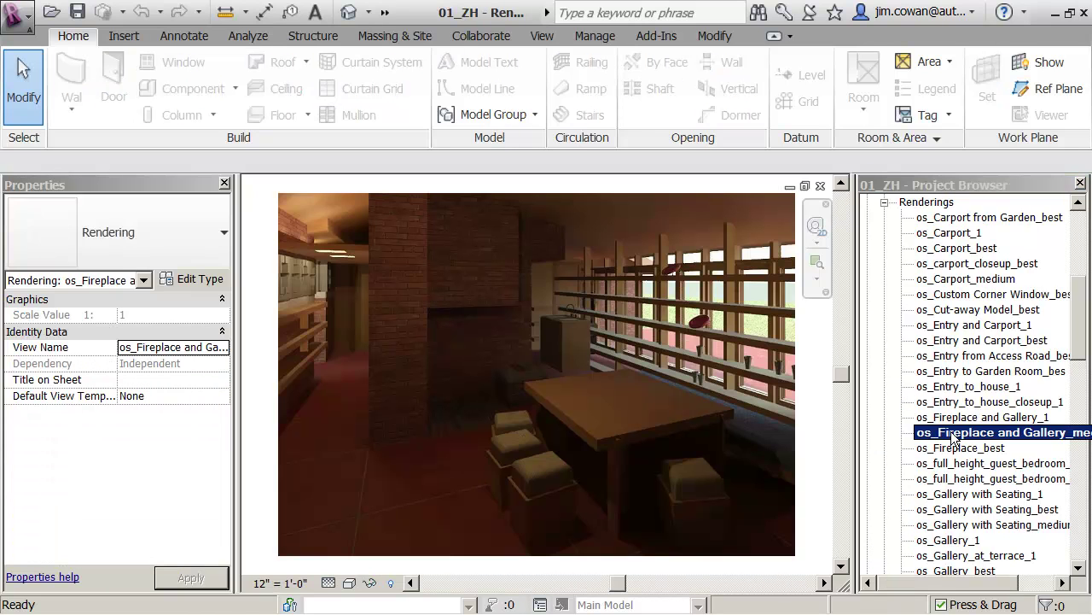
double_click(943, 376)
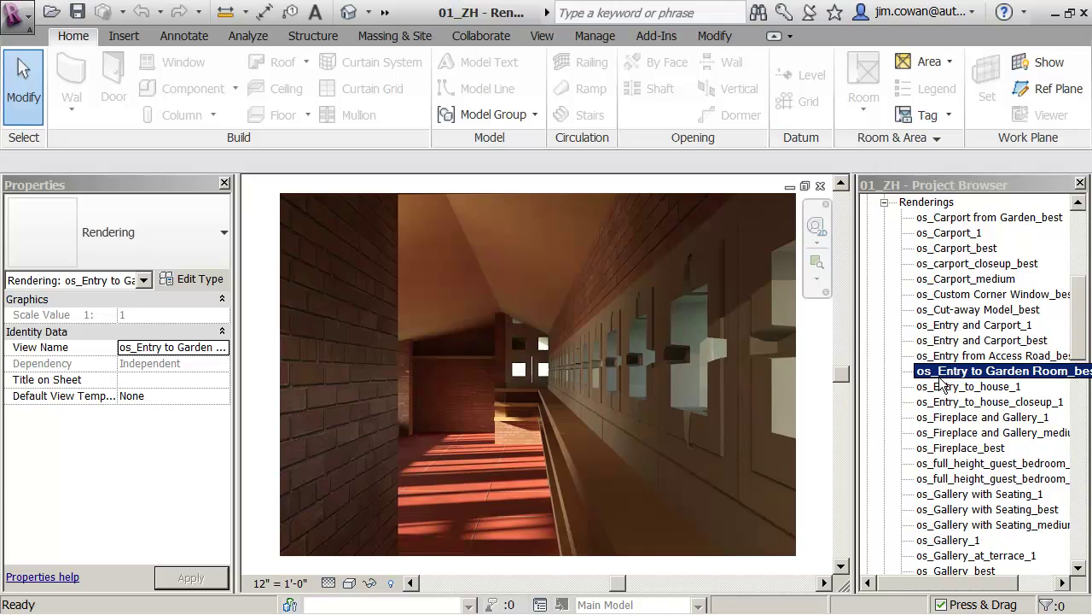
double_click(943, 386)
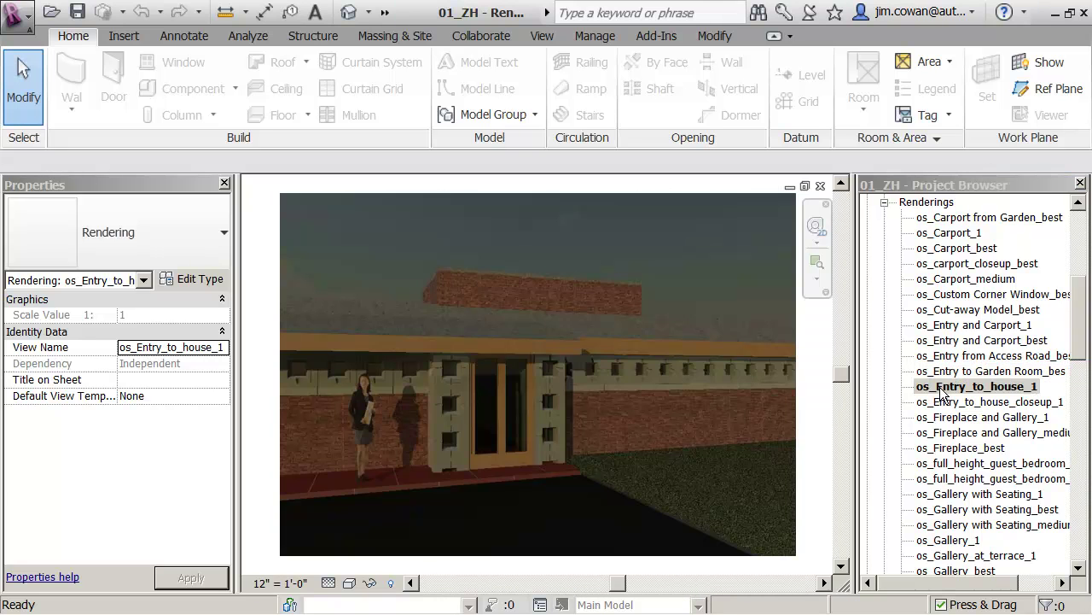
double_click(947, 433)
double_click(945, 417)
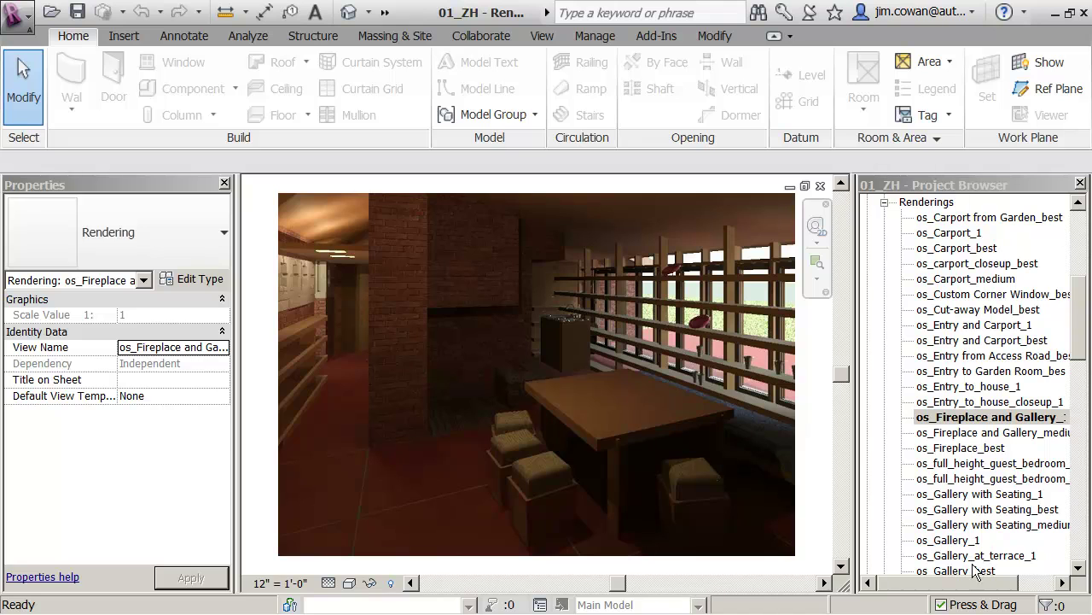
double_click(949, 541)
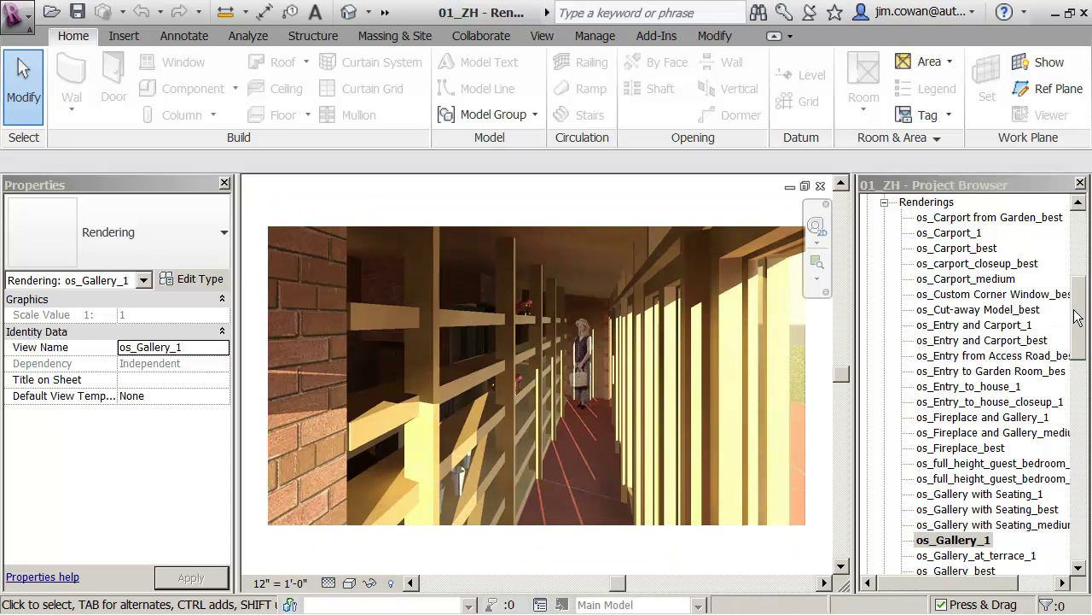
- Collapse the Elevations, Floor Plans and Renderings branches and expand 3D Views
drag(1077, 317, 1049, 234)
click(885, 386)
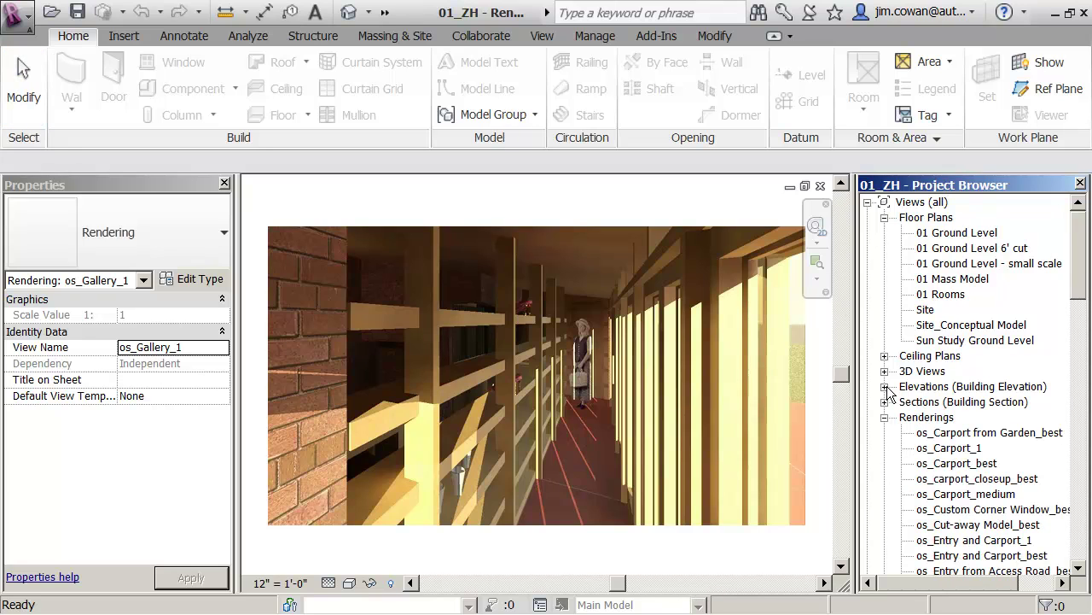
click(885, 217)
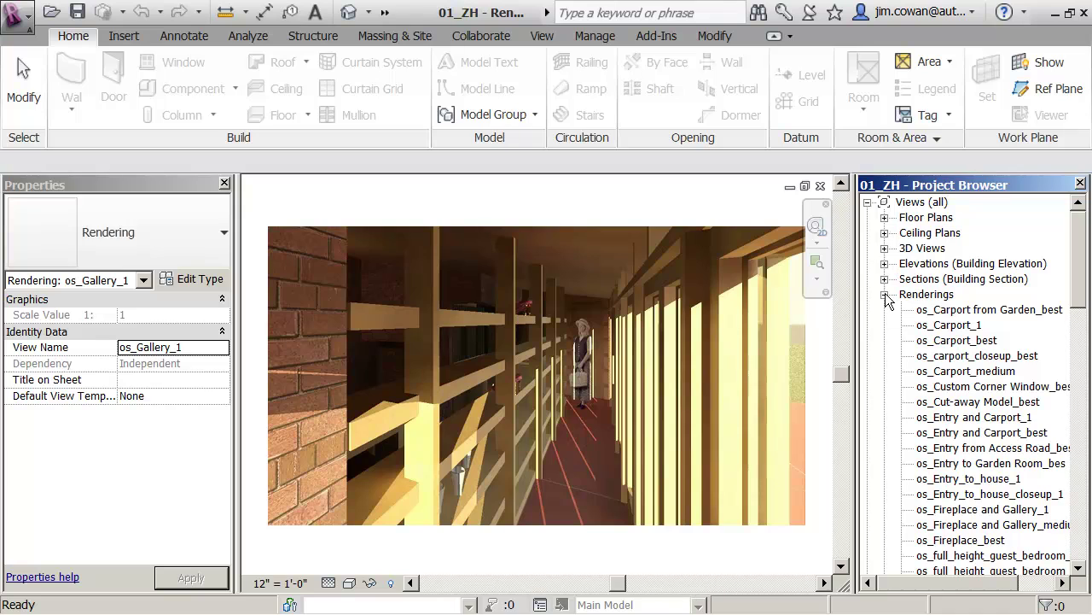
click(885, 293)
click(885, 249)
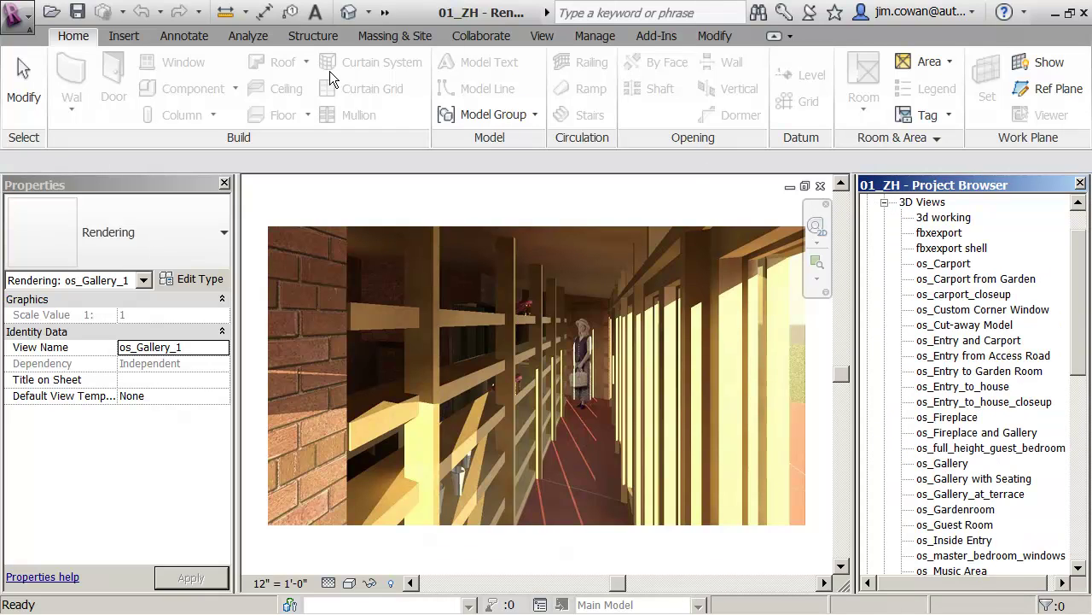
- Show the default {3D} view and orbit the house to a more side-on angle
click(348, 12)
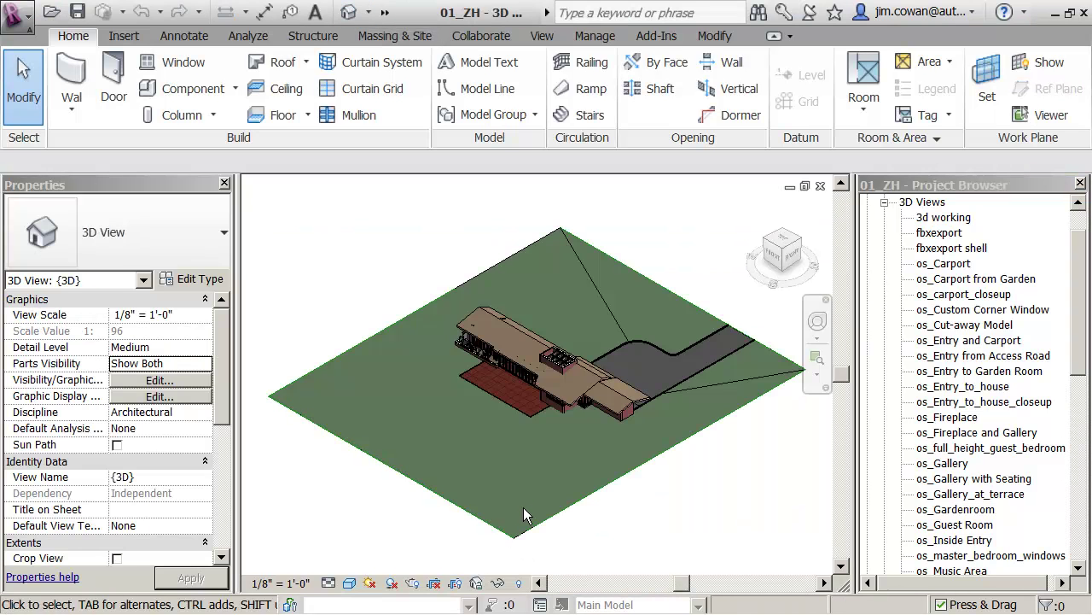
shift+middle_drag(630, 488, 679, 479)
- Turn off the Topography model category in the {3D} view's Visibility/Graphic Overrides (VG)
key(v)
key(g)
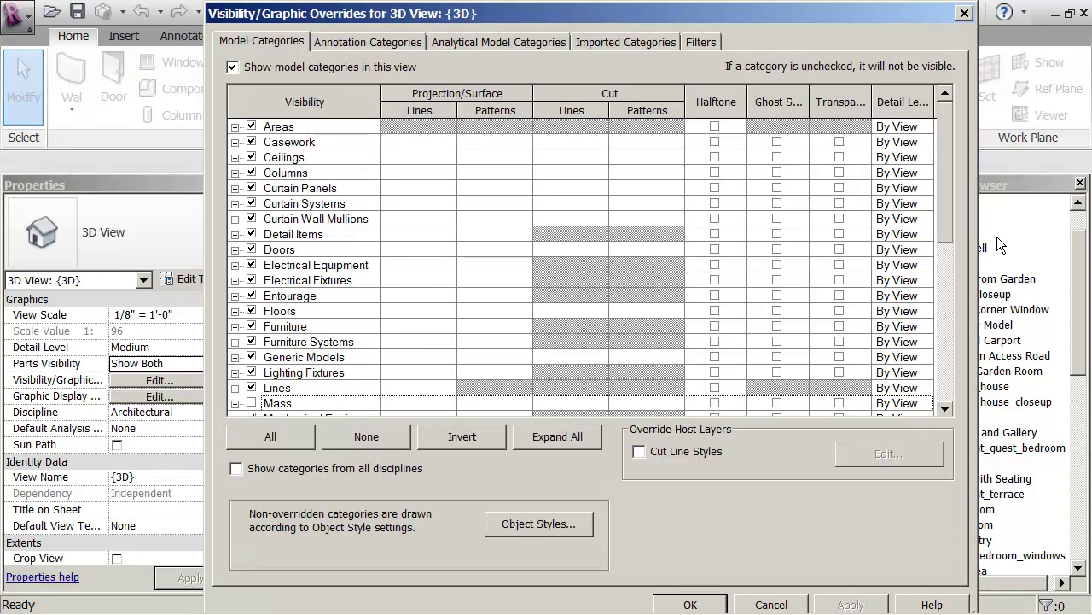
drag(948, 231, 956, 412)
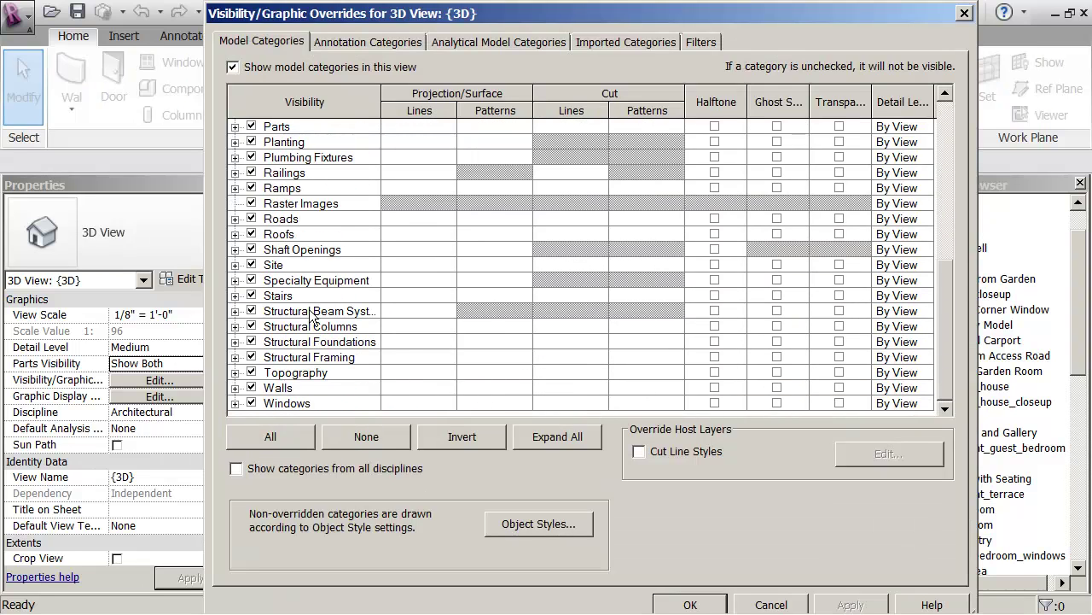
click(252, 373)
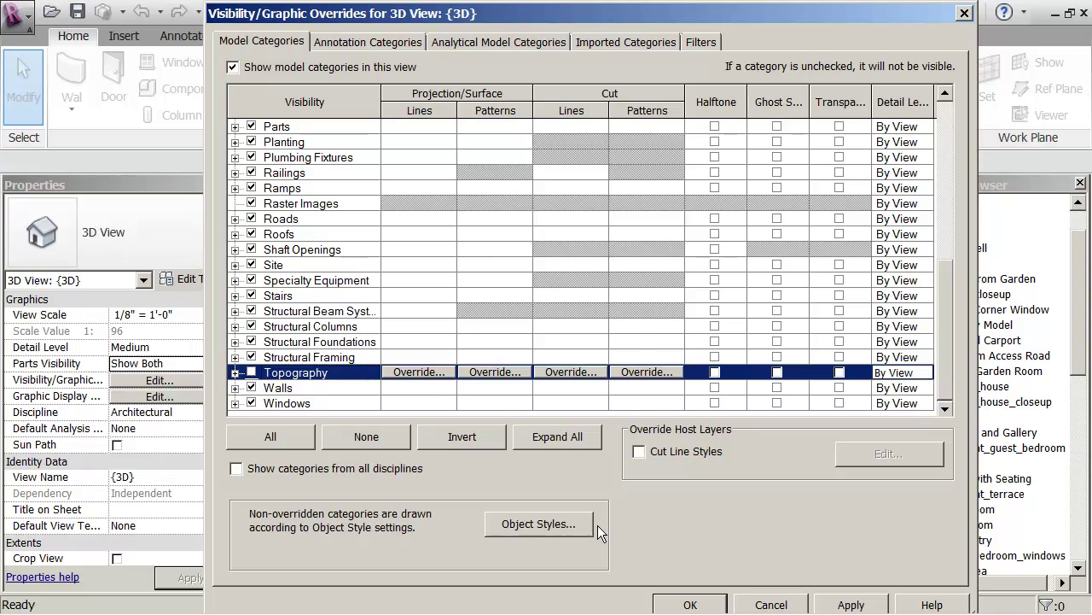
click(848, 604)
click(784, 603)
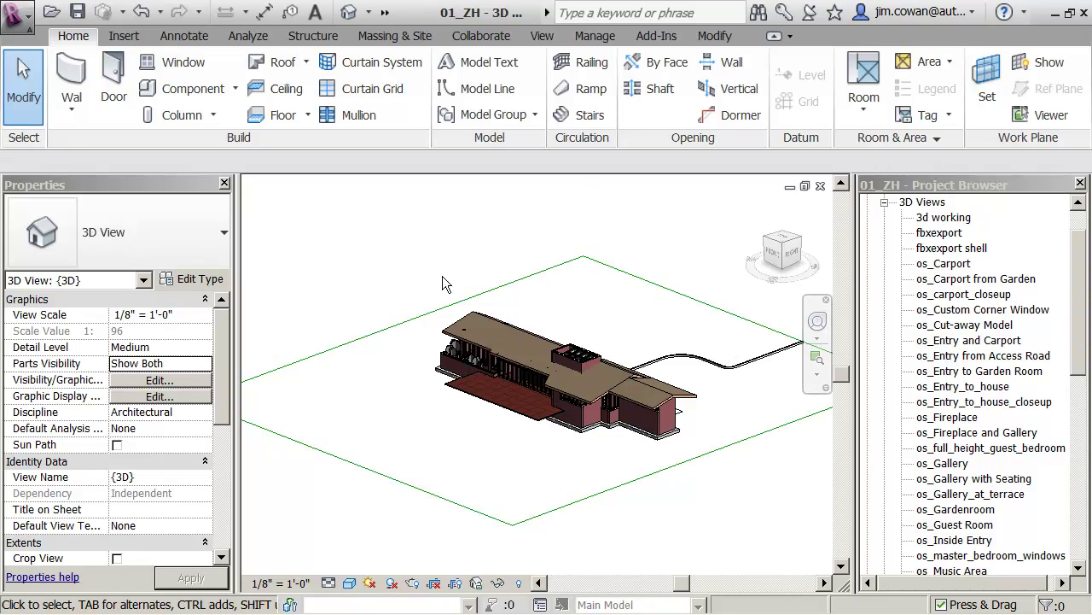
- Zoom the {3D} view in and back out, with the green topography showing again
scroll(576, 324, up, 2)
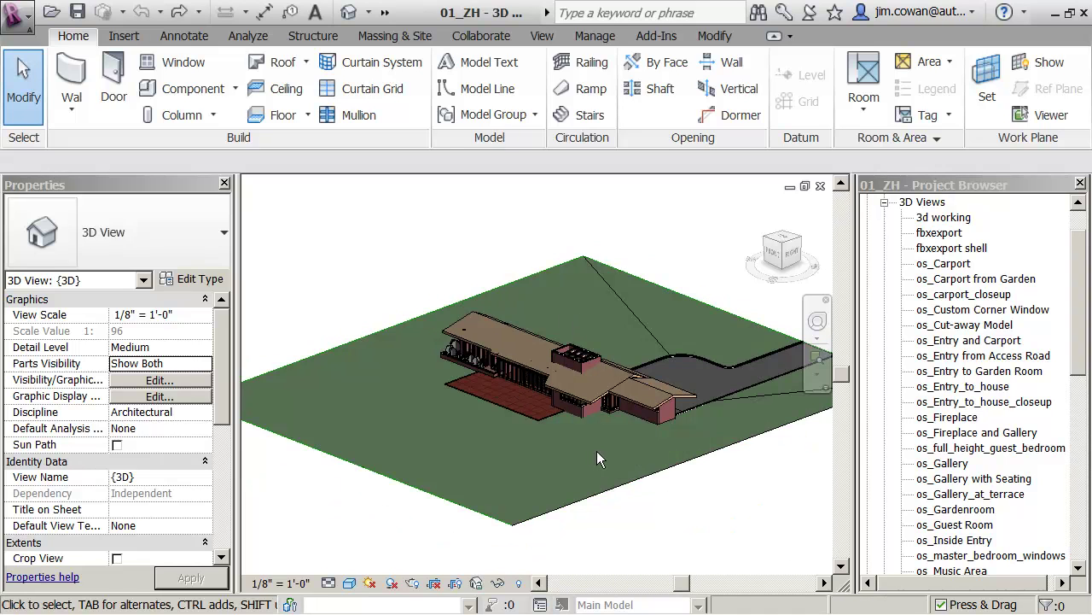
scroll(594, 447, down, 2)
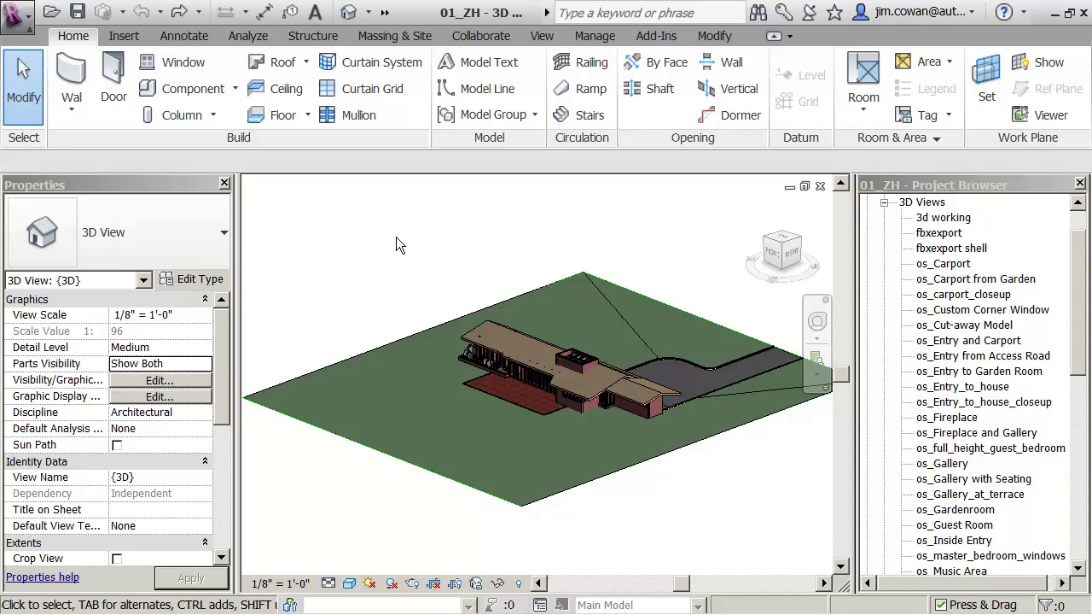
- Bring up the Add-Ins External Tools list with the Navisworks 2012 exporter and SwitchBack
click(592, 37)
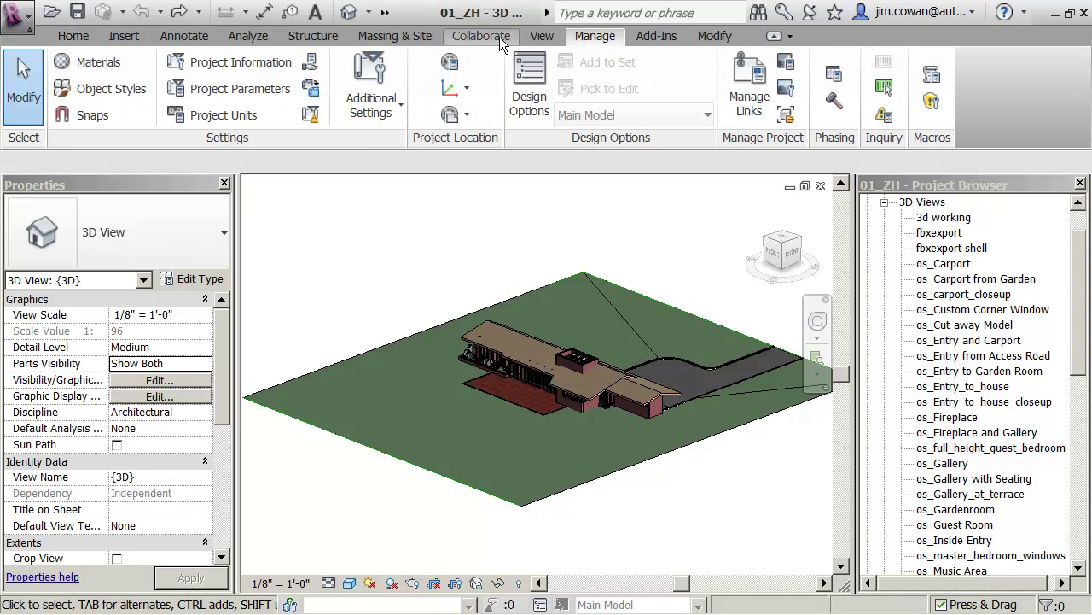
click(655, 37)
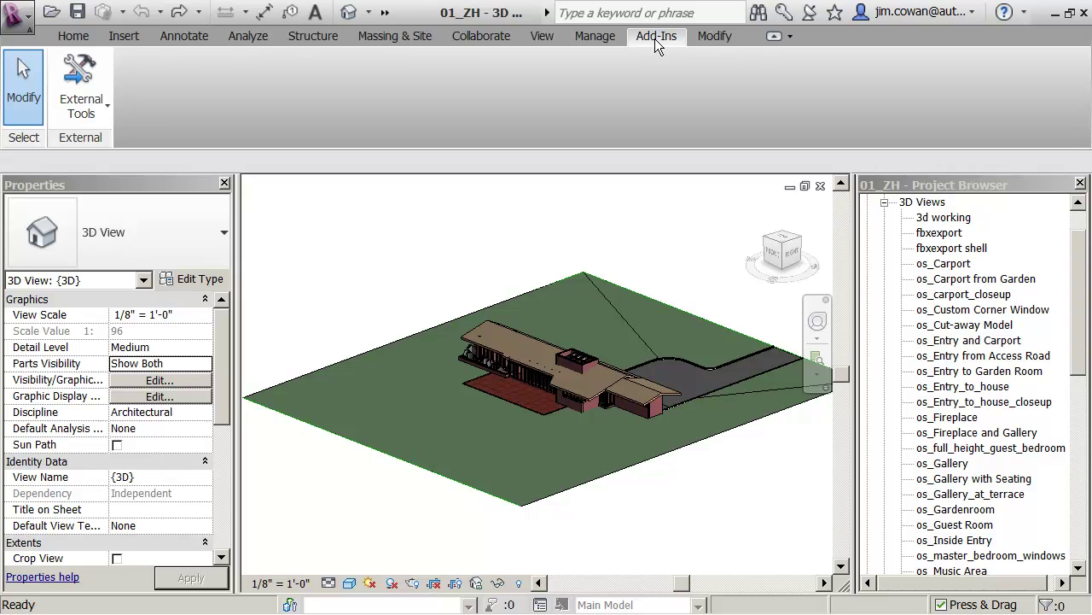
click(107, 111)
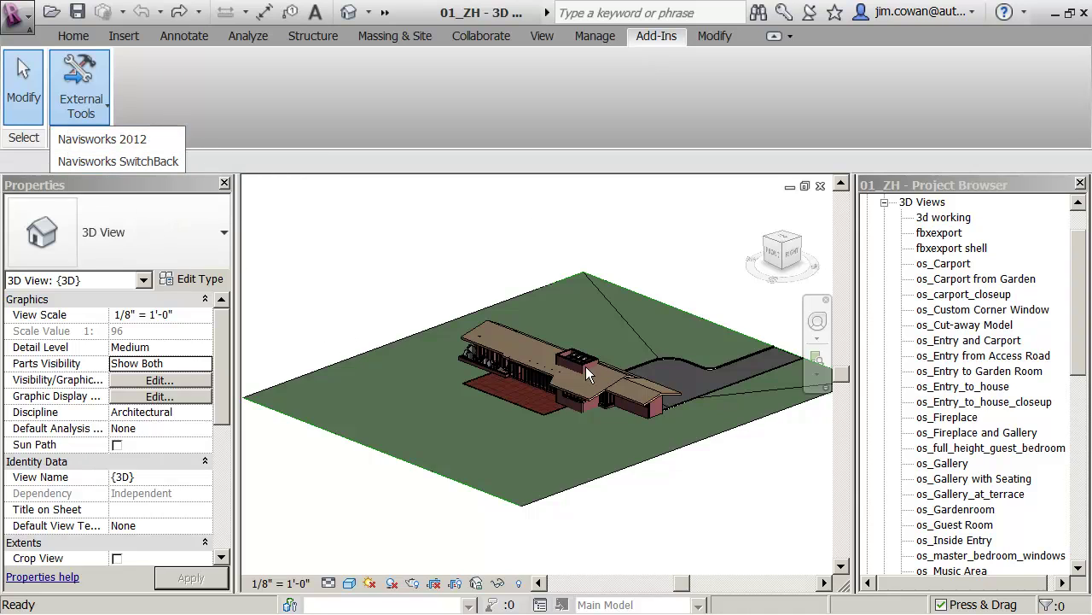
- Start the Navisworks 2012 export as 01_ZH with file type Navisworks (*.nwc) in Getting Started
click(117, 140)
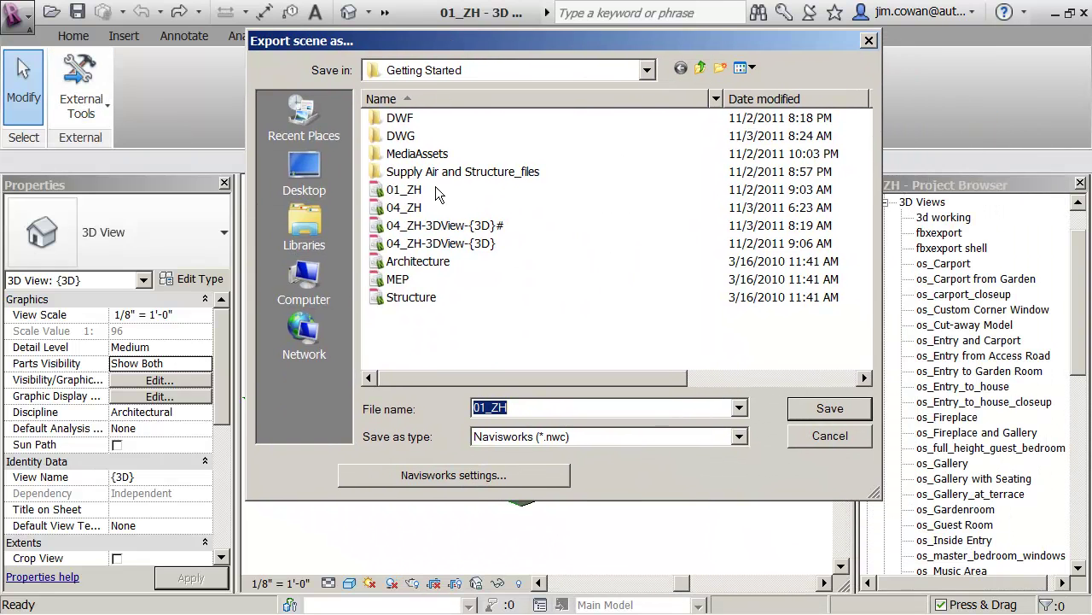
click(740, 438)
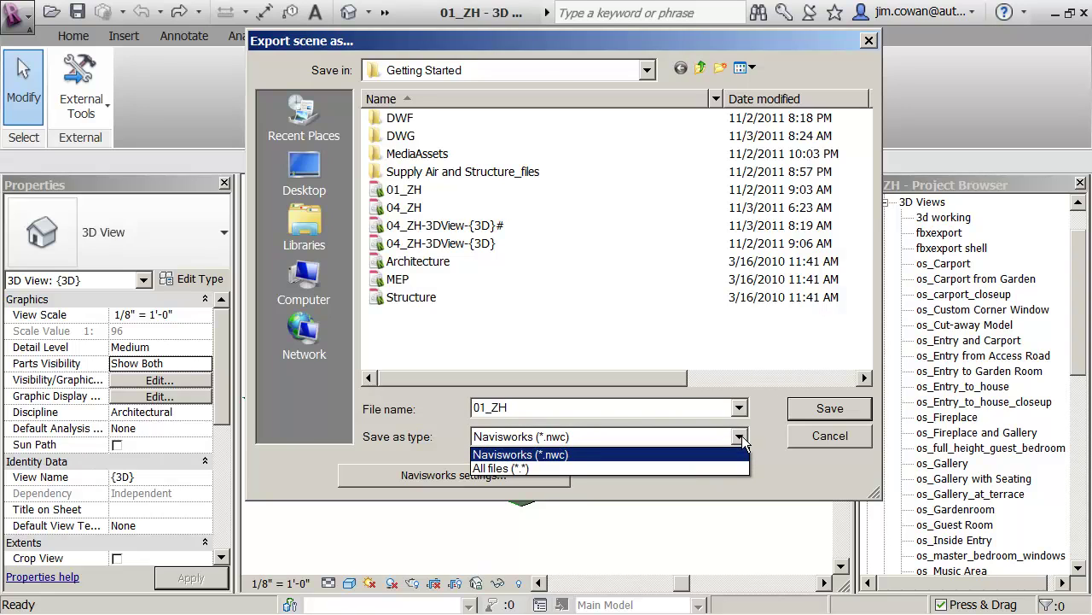
click(581, 454)
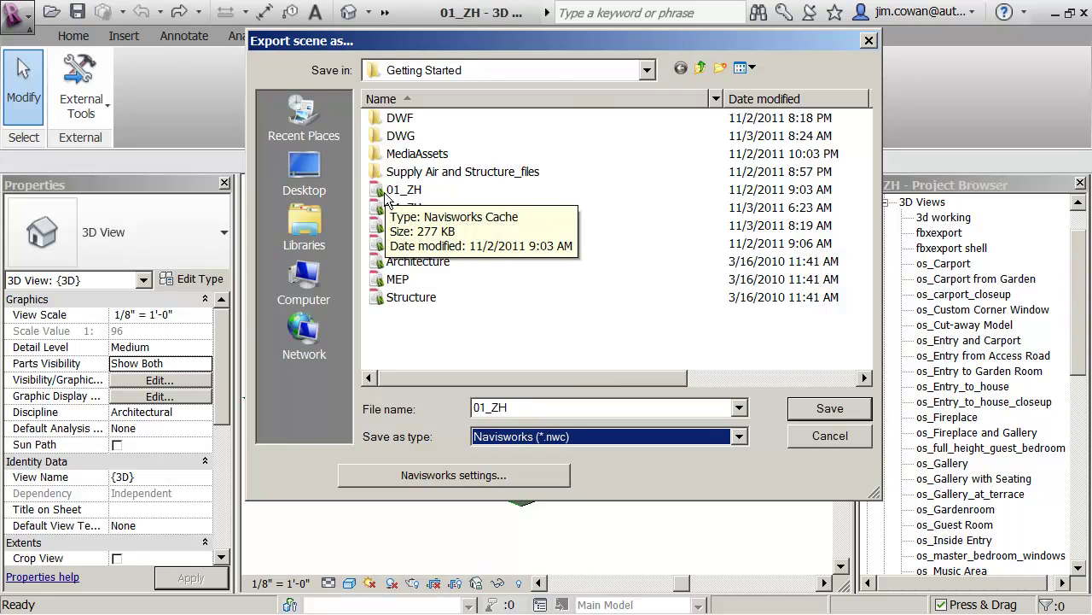
- Save 01_ZH.nwc, replacing the existing file, then close Revit after the export finishes
click(838, 409)
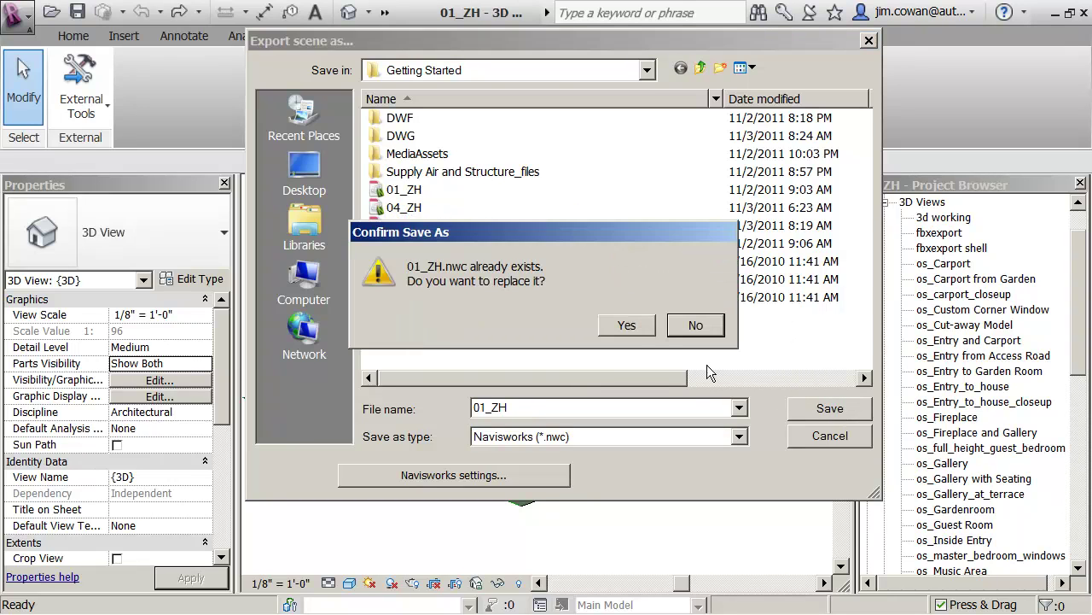
click(642, 331)
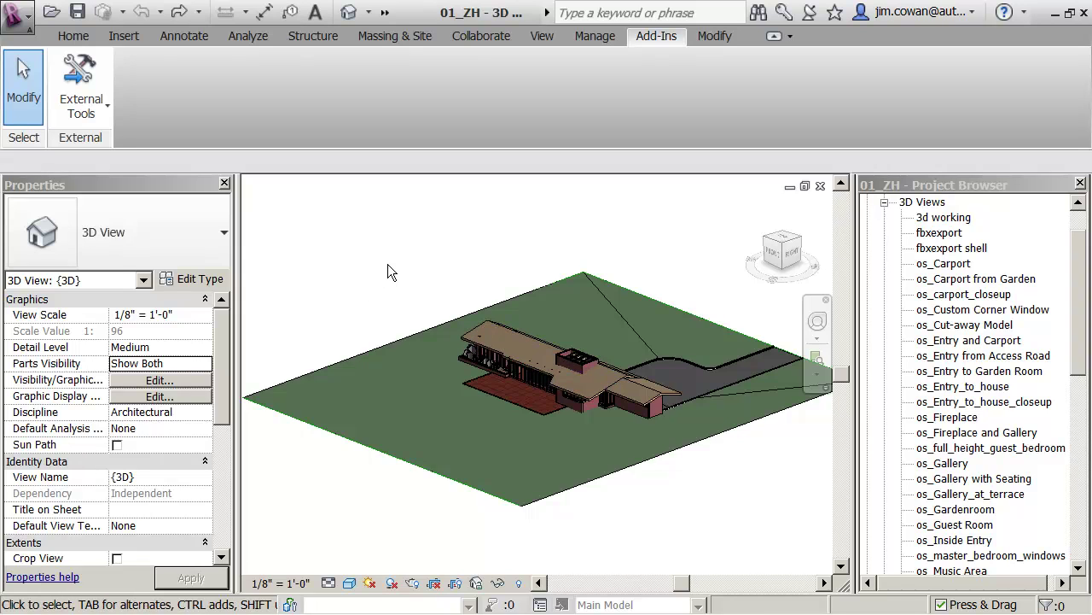
click(1082, 14)
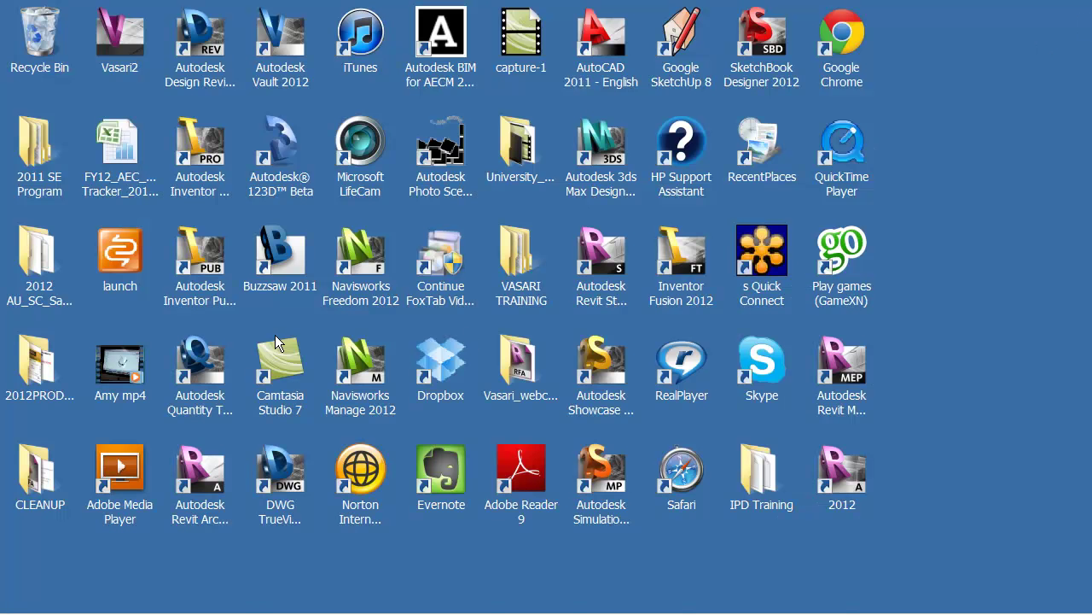